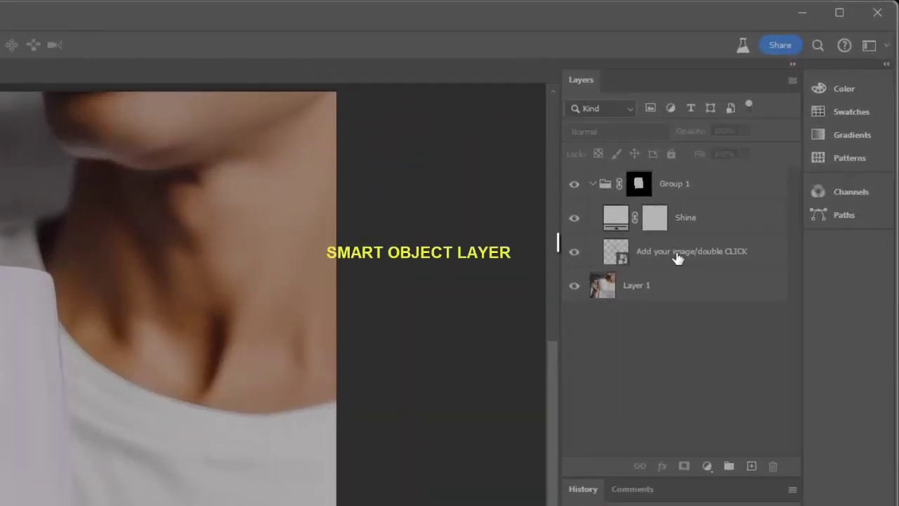
- Select the mug design placeholder layer and open its Rectangle 1.psb contents for editing
{"action": "left_click", "coordinate": [677, 256]}
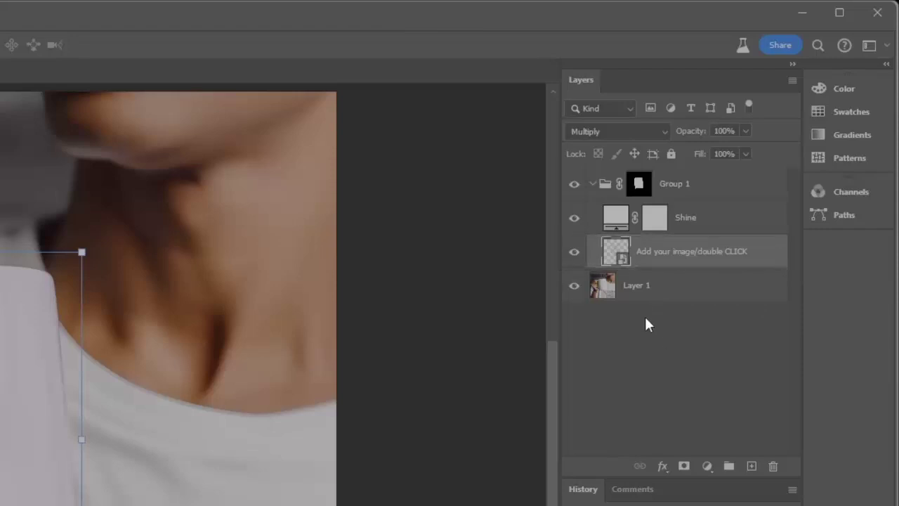
{"action": "left_click", "coordinate": [640, 294]}
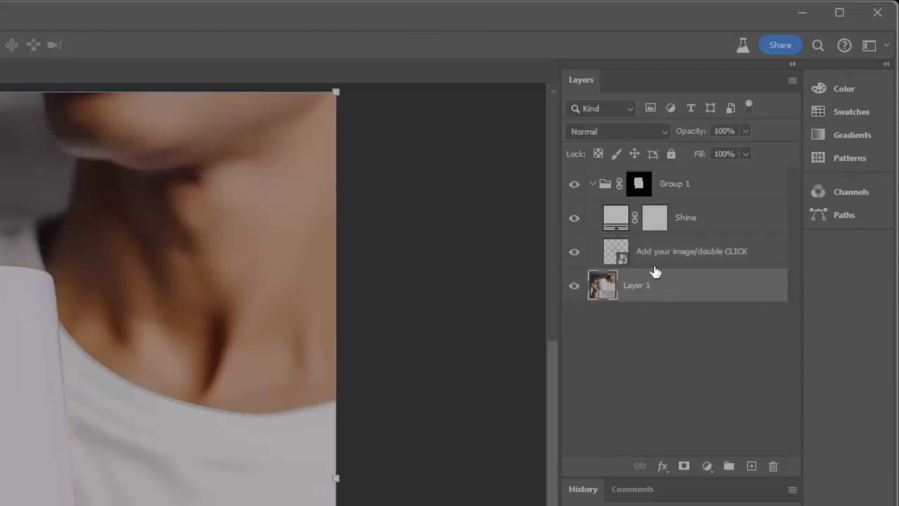
{"action": "left_click", "coordinate": [613, 253]}
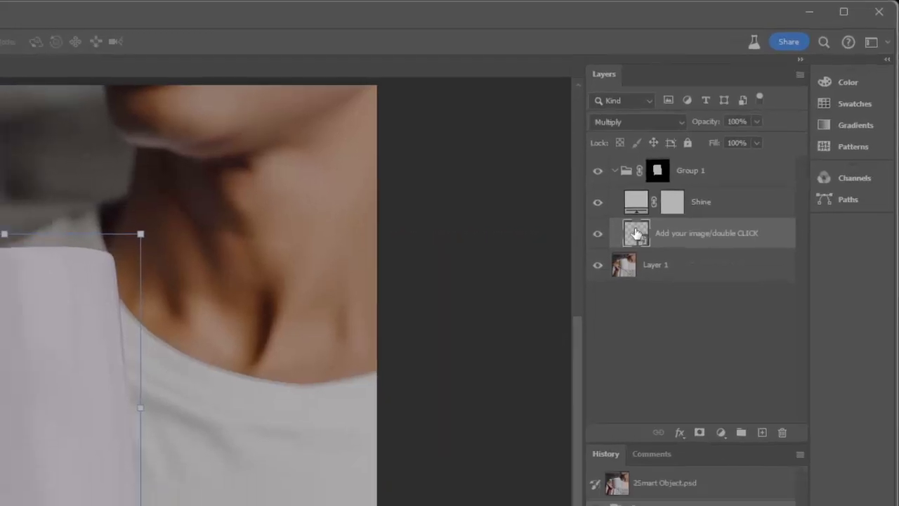
{"action": "double_click", "coordinate": [615, 251]}
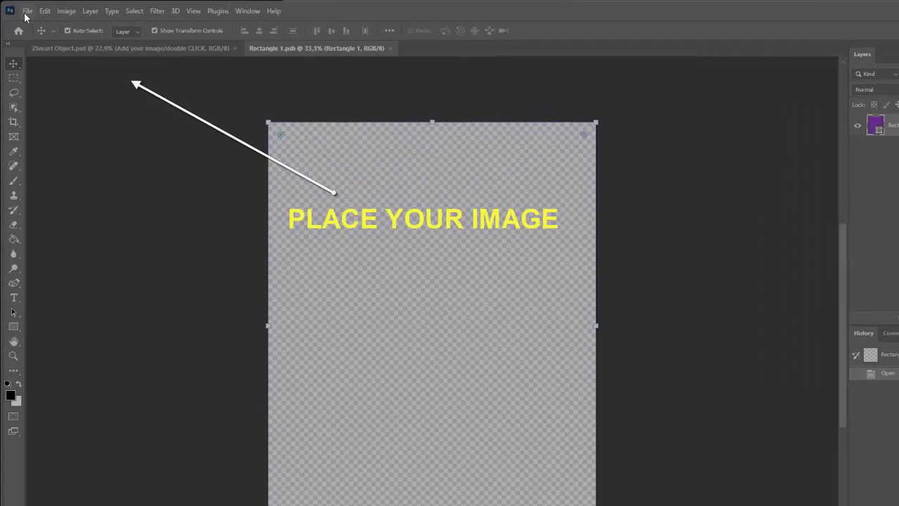
{"action": "left_click", "coordinate": [22, 9]}
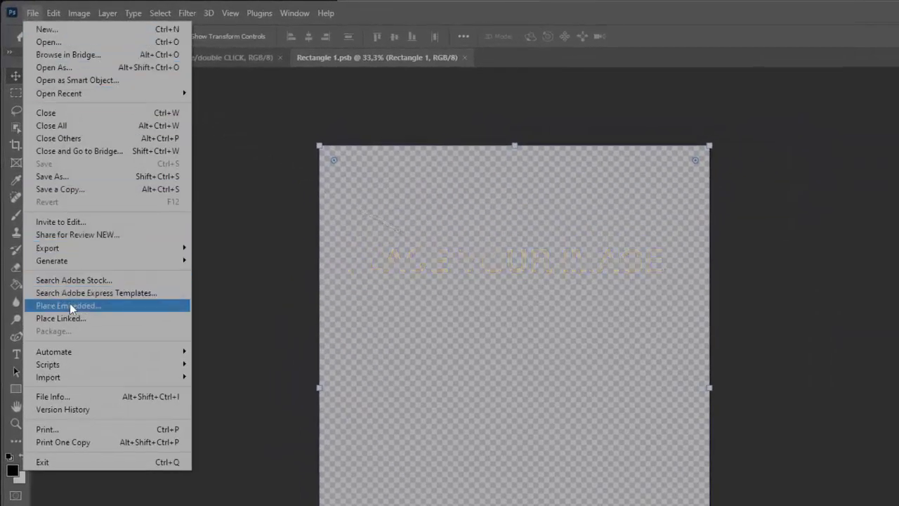
- Embed the 'aaa' pattern image from the Library folder into Rectangle 1.psb
{"action": "left_click", "coordinate": [70, 306]}
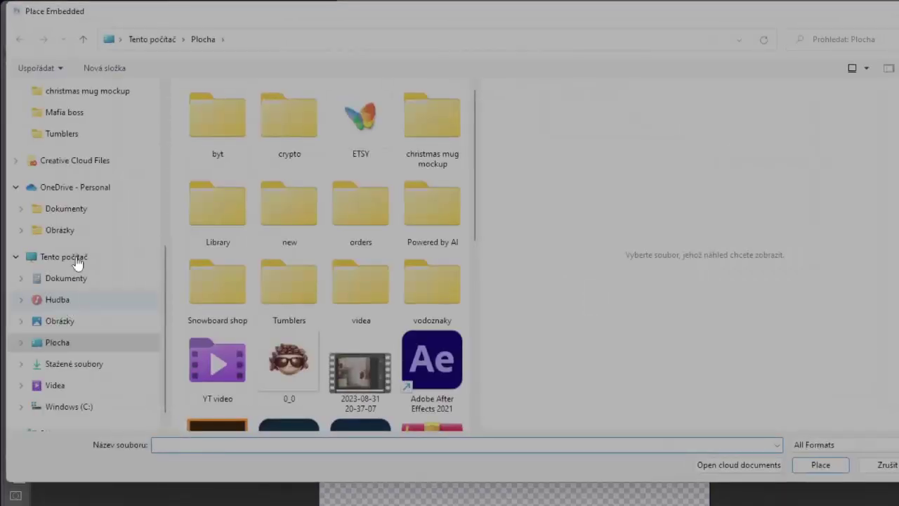
{"action": "scroll", "coordinate": [72, 124], "scroll_direction": "up", "scroll_amount": 1}
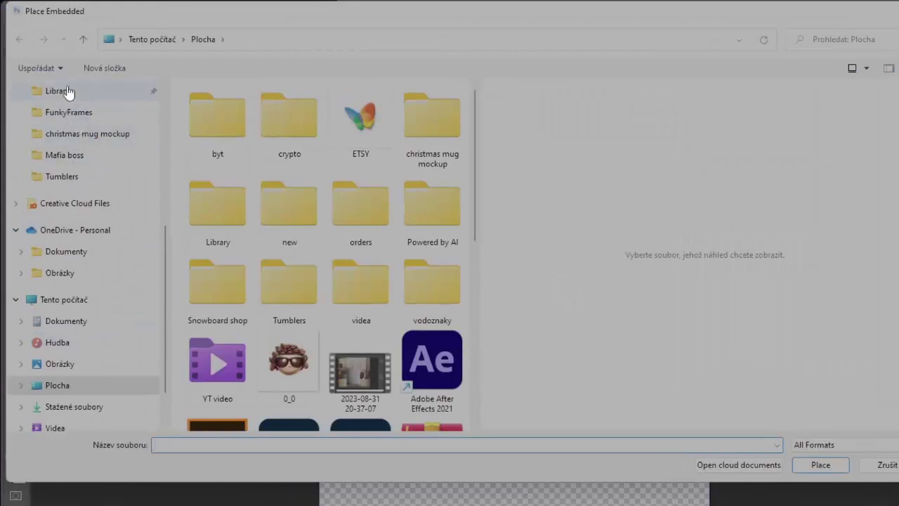
{"action": "left_click", "coordinate": [63, 90]}
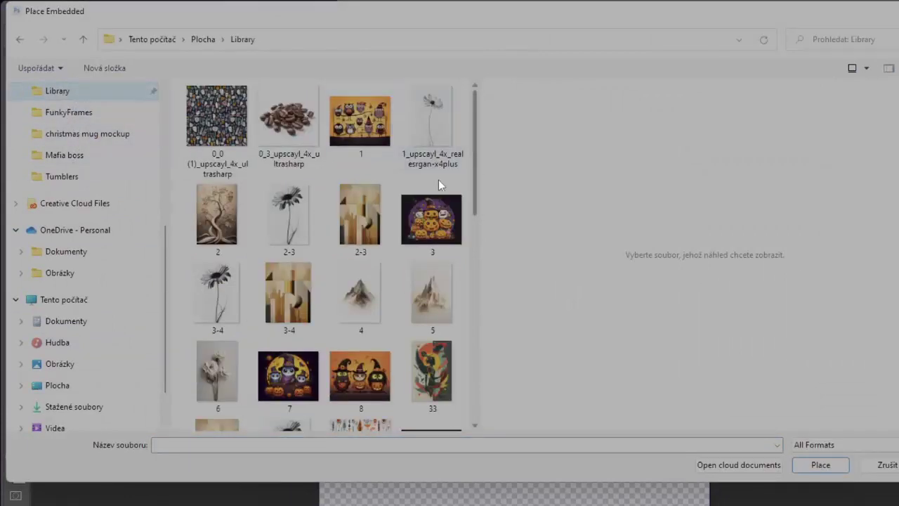
{"action": "left_click_drag", "start_coordinate": [475, 186], "coordinate": [463, 256]}
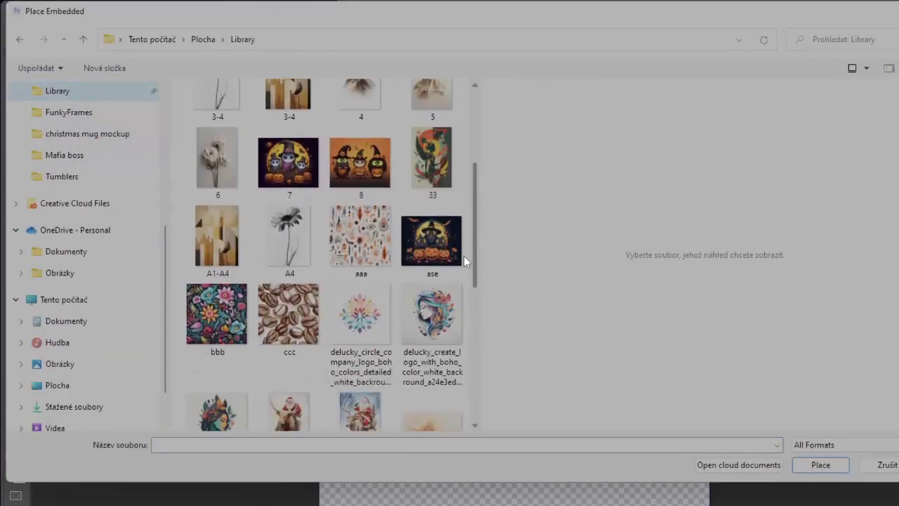
{"action": "left_click", "coordinate": [372, 246]}
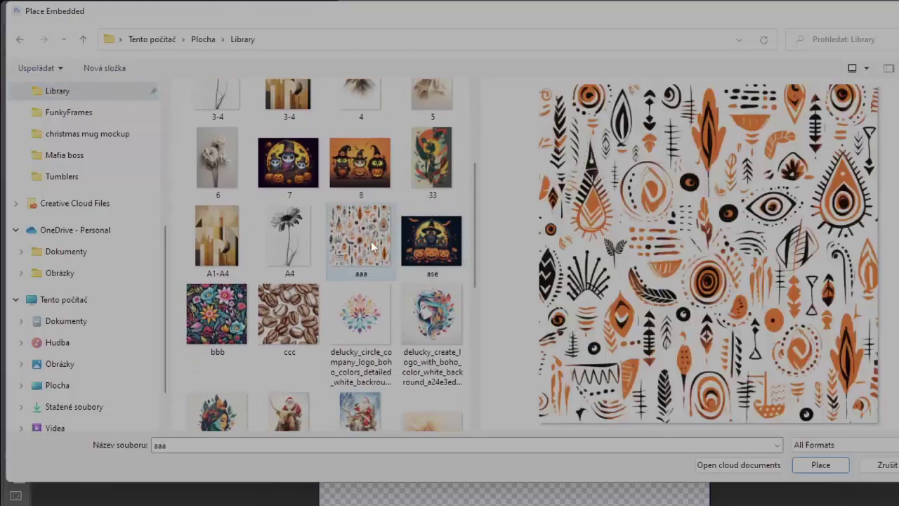
{"action": "left_click", "coordinate": [820, 465]}
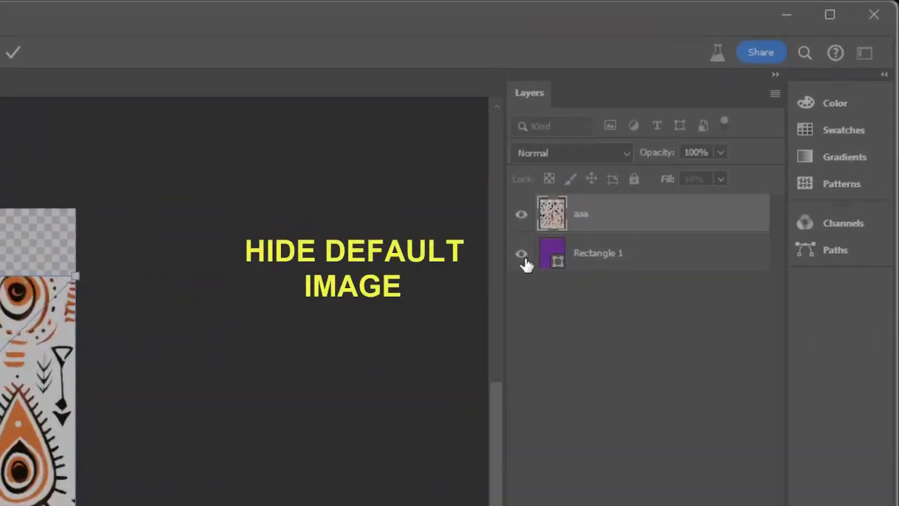
- Hide the purple Rectangle 1 layer and scale the aaa pattern over the whole canvas
{"action": "left_click", "coordinate": [523, 258]}
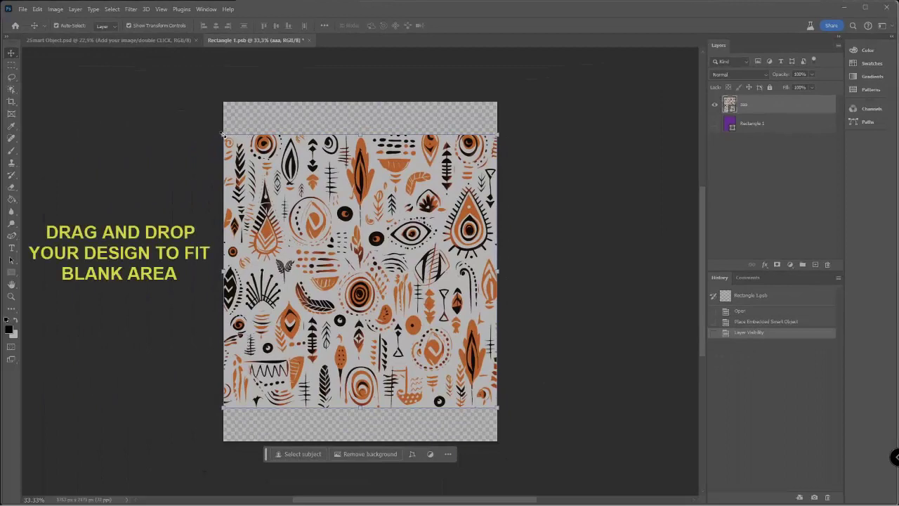
{"action": "left_click_drag", "start_coordinate": [236, 132], "coordinate": [187, 99]}
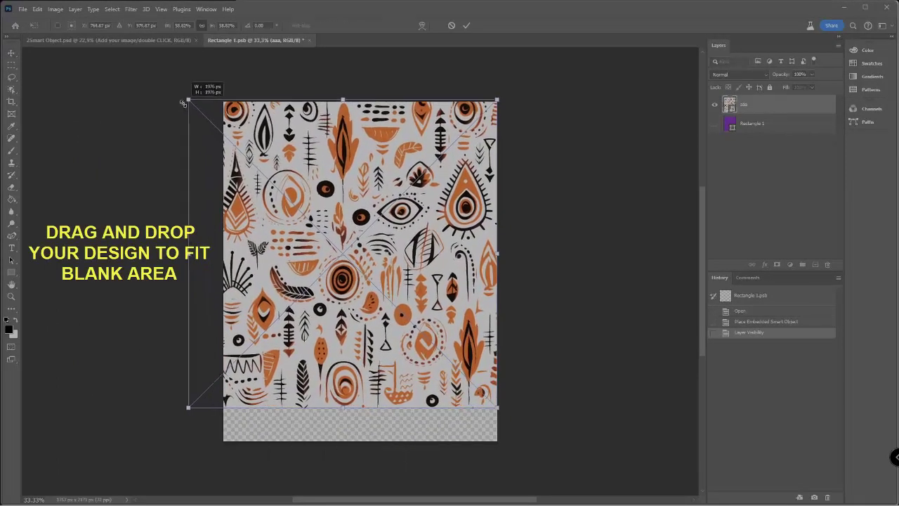
{"action": "left_click_drag", "start_coordinate": [505, 412], "coordinate": [536, 437]}
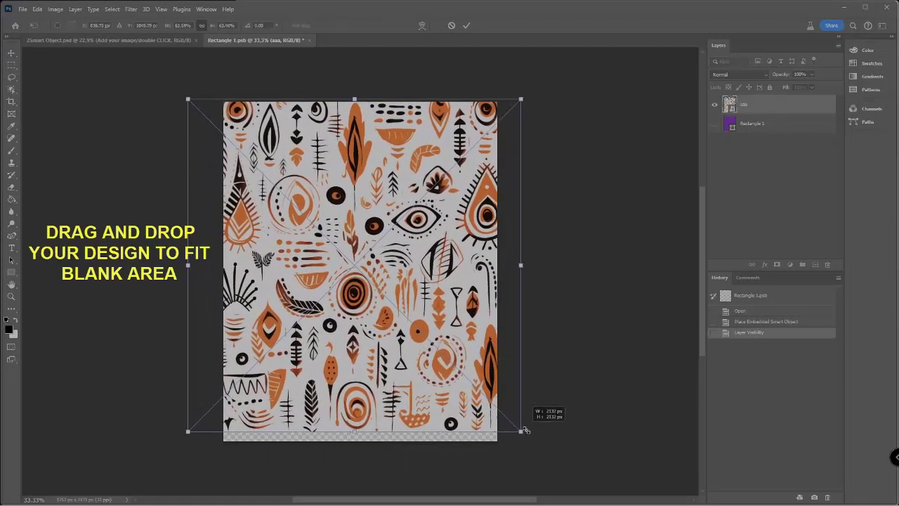
{"action": "left_click_drag", "start_coordinate": [429, 365], "coordinate": [429, 364]}
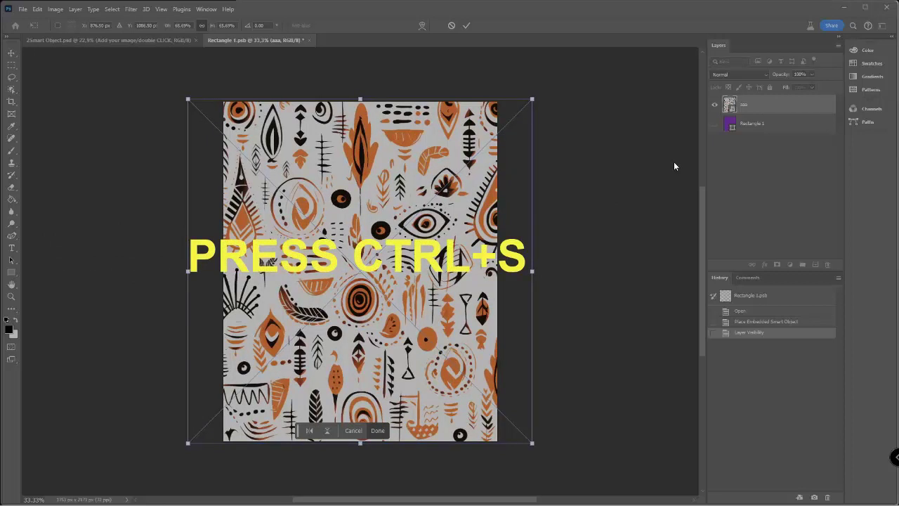
- Commit the enlarged aaa pattern and save Rectangle 1.psb
{"action": "key", "text": "ctrl+s"}
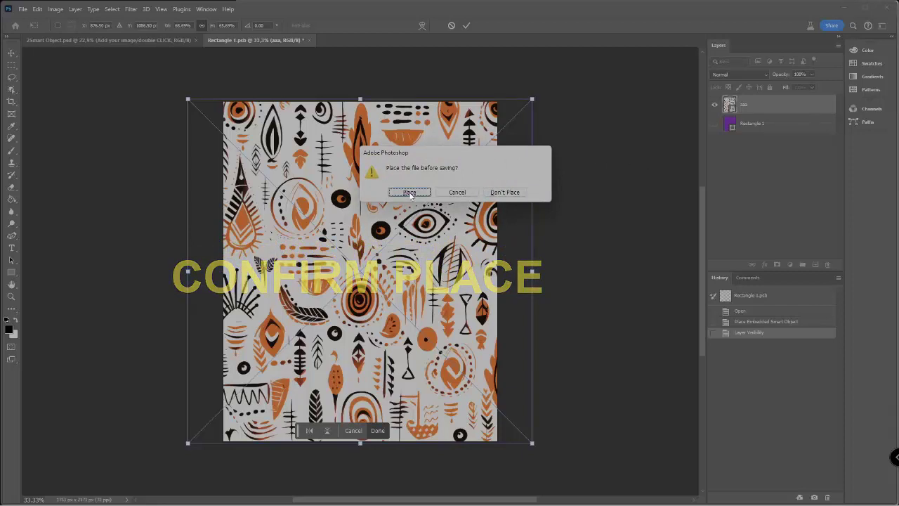
{"action": "left_click", "coordinate": [410, 193]}
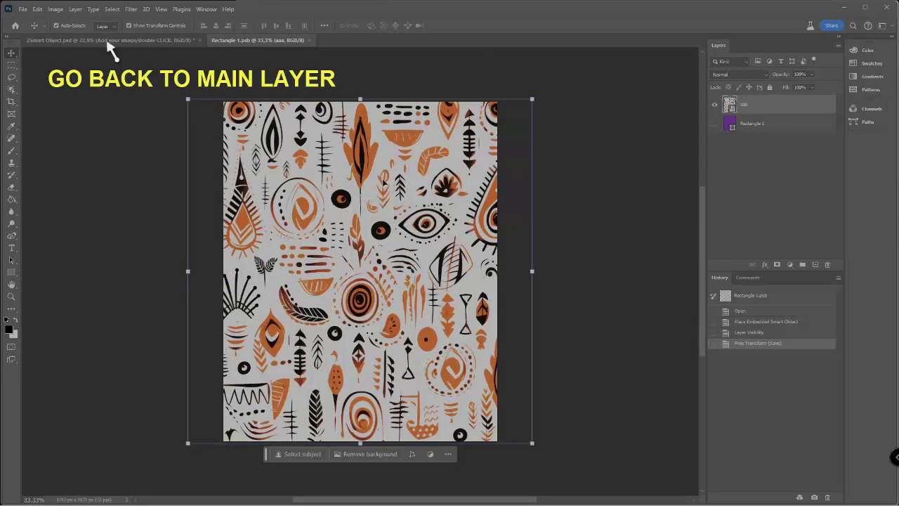
- Return to 2Smart Object.psd to view the aaa pattern on the mug, reselecting 'Add your image'
{"action": "left_click", "coordinate": [170, 40]}
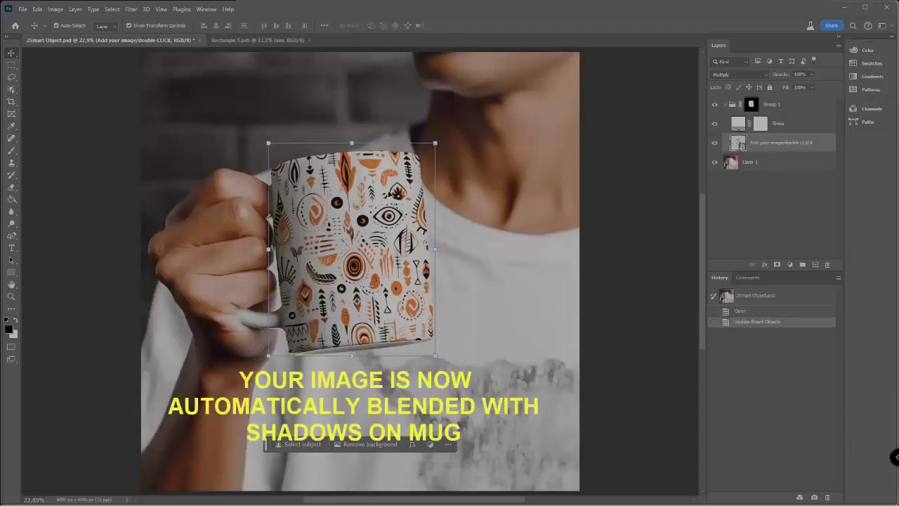
{"action": "left_click", "coordinate": [771, 178]}
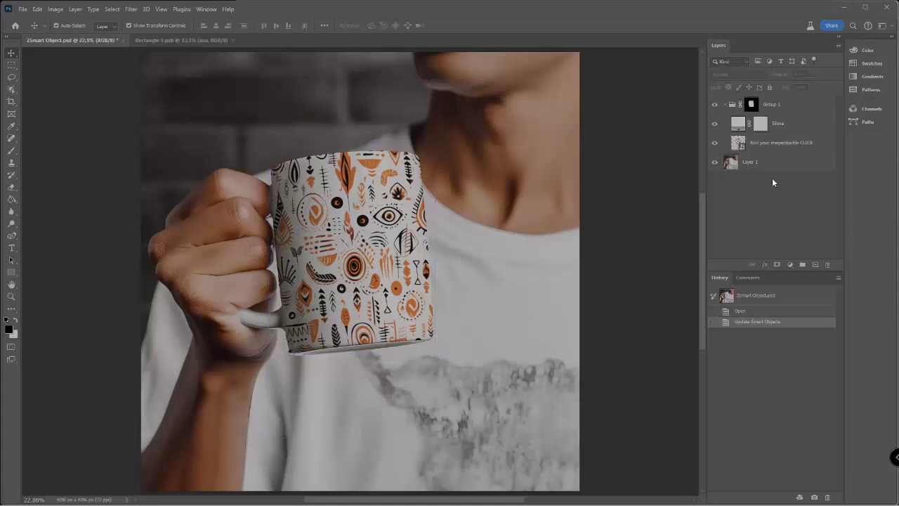
{"action": "left_click", "coordinate": [754, 145]}
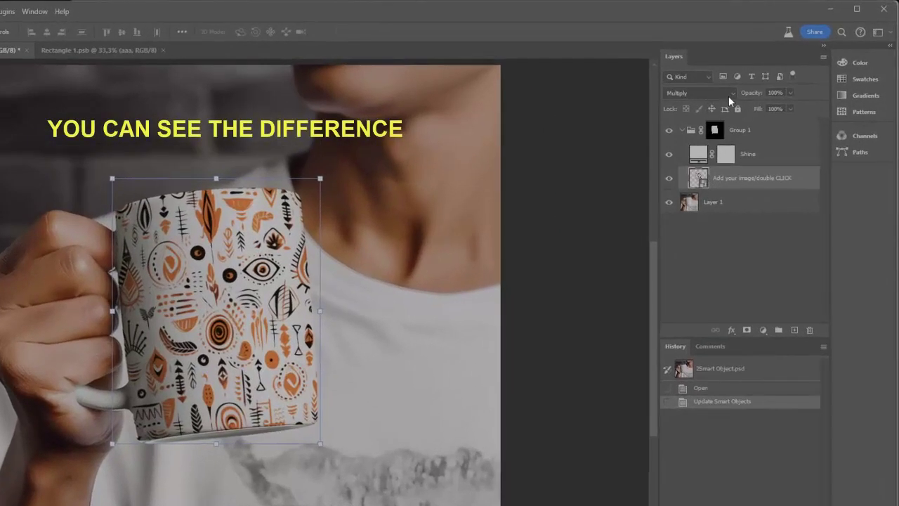
{"action": "left_click", "coordinate": [724, 92]}
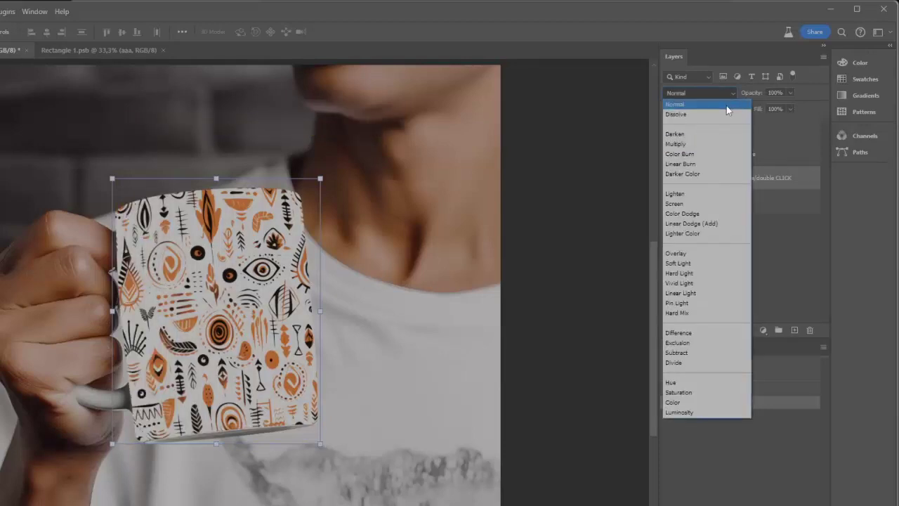
{"action": "left_click", "coordinate": [717, 144]}
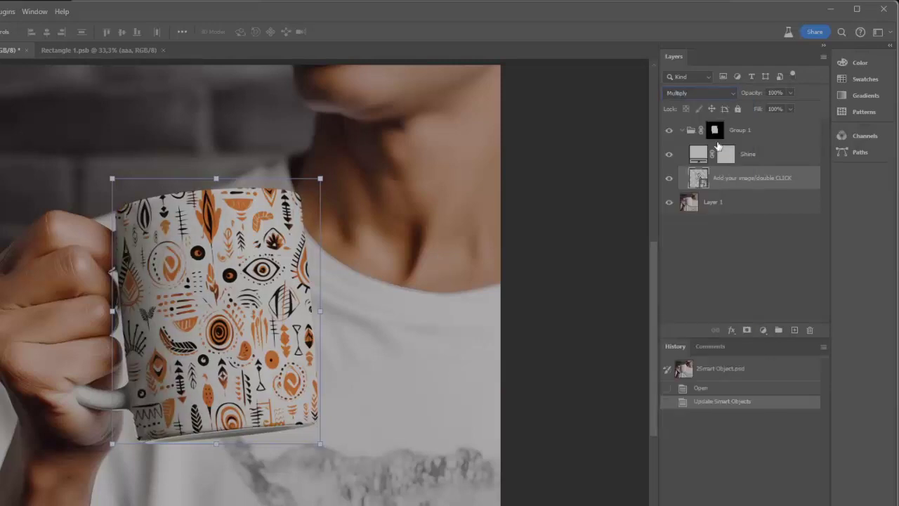
{"action": "left_click", "coordinate": [723, 257]}
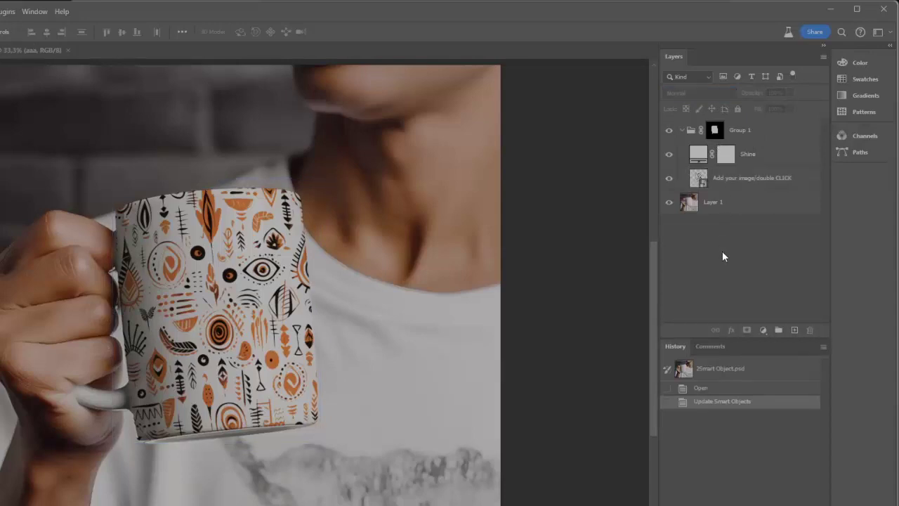
- Lower the Shine layer's fill to about 13% to soften the mug's glare
{"action": "left_click", "coordinate": [700, 158]}
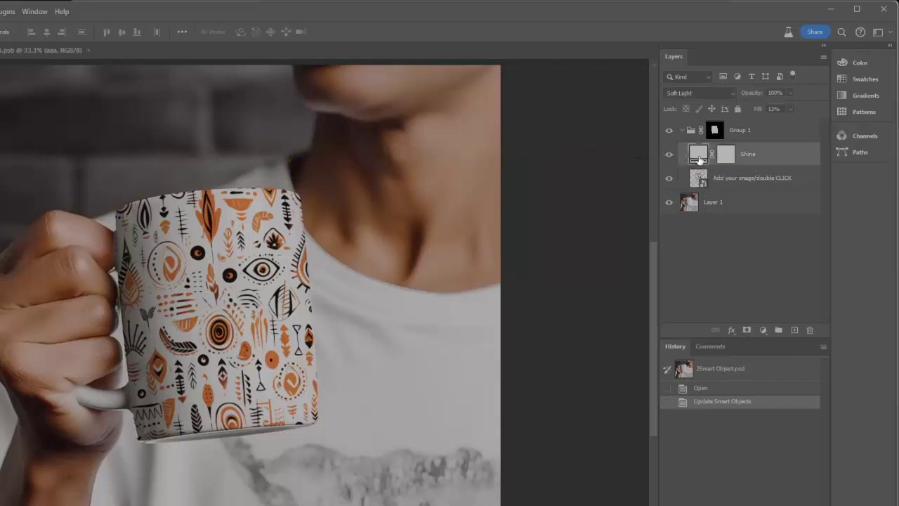
{"action": "left_click", "coordinate": [791, 109]}
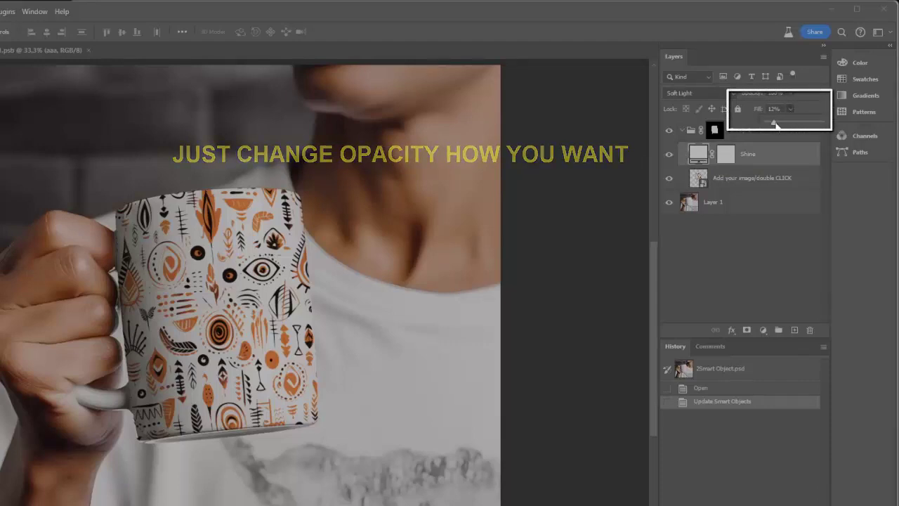
{"action": "mouse_move", "coordinate": [773, 122]}
{"action": "left_mouse_down"}
{"action": "mouse_move", "coordinate": [830, 130]}
{"action": "mouse_move", "coordinate": [784, 129]}
{"action": "left_mouse_up"}
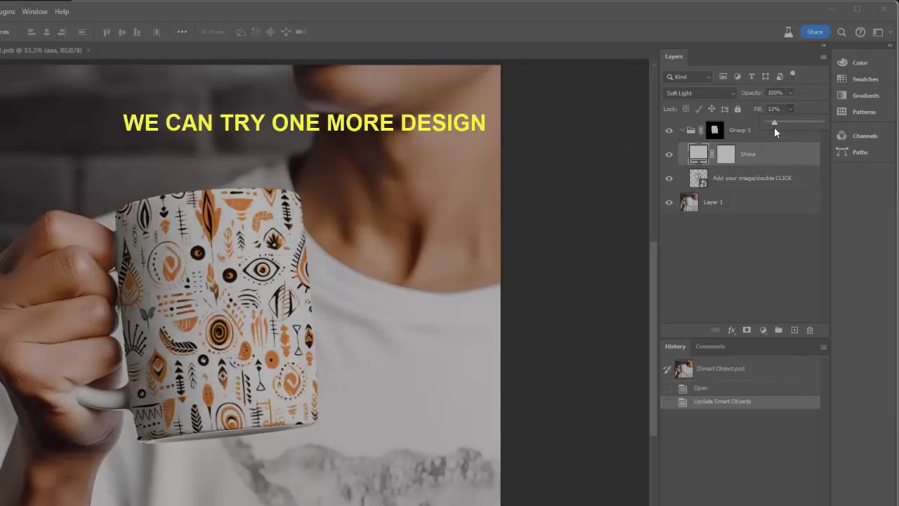
{"action": "left_click", "coordinate": [735, 232]}
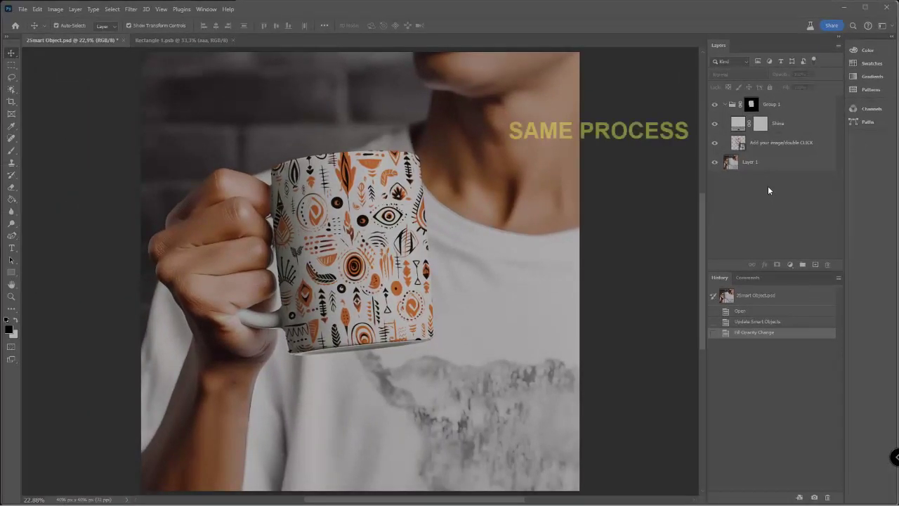
- Reopen Rectangle 1.psb and embed the floral woman-portrait image from the Library folder
{"action": "double_click", "coordinate": [739, 143]}
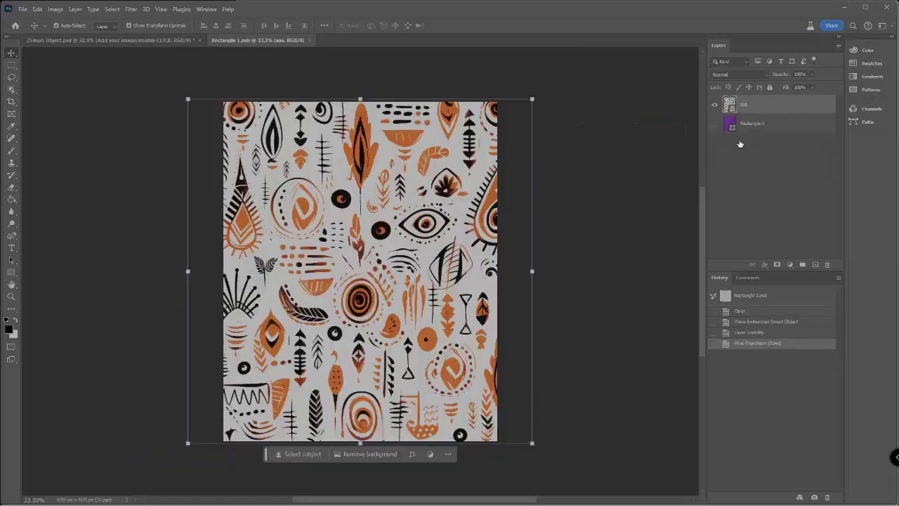
{"action": "left_click", "coordinate": [22, 9]}
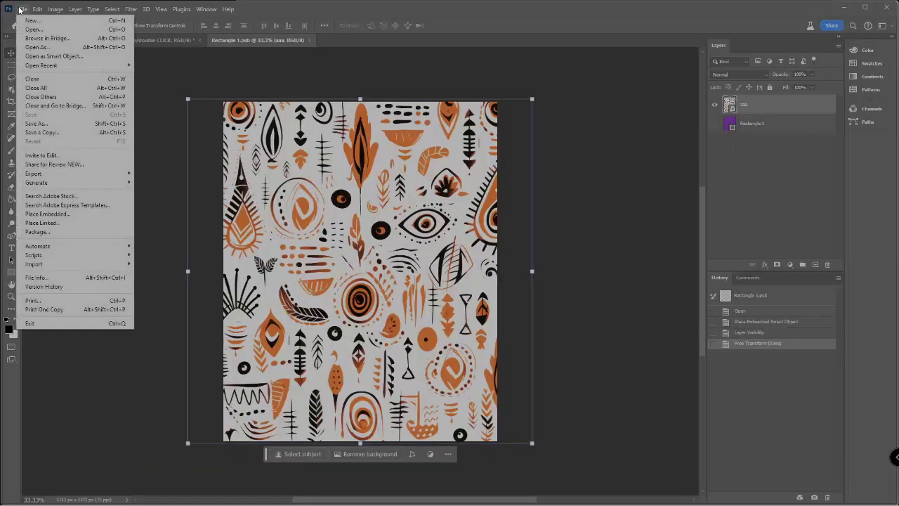
{"action": "left_click", "coordinate": [49, 215]}
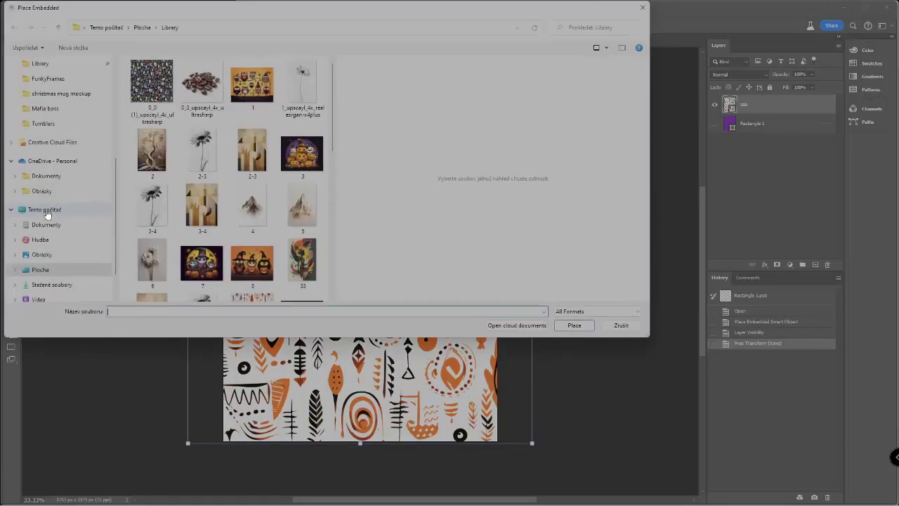
{"action": "left_click_drag", "start_coordinate": [334, 116], "coordinate": [331, 162]}
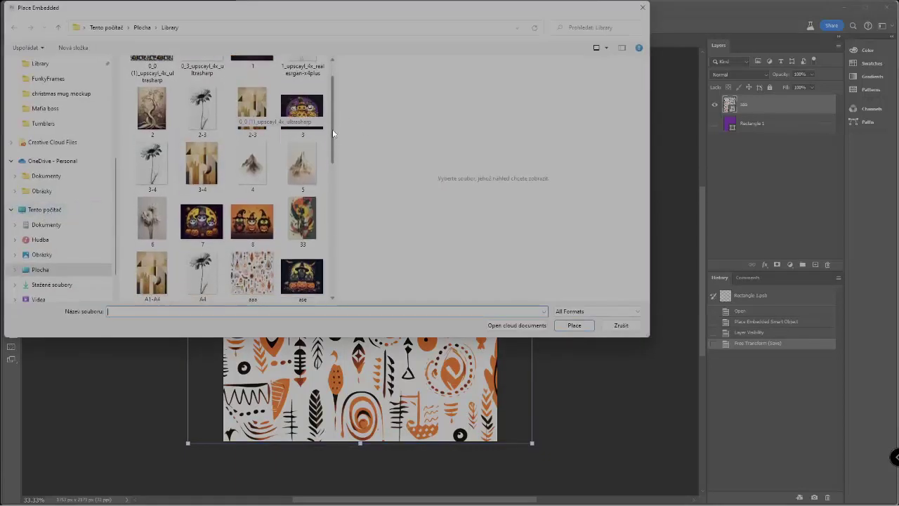
{"action": "scroll", "coordinate": [330, 166], "scroll_direction": "down", "scroll_amount": 3}
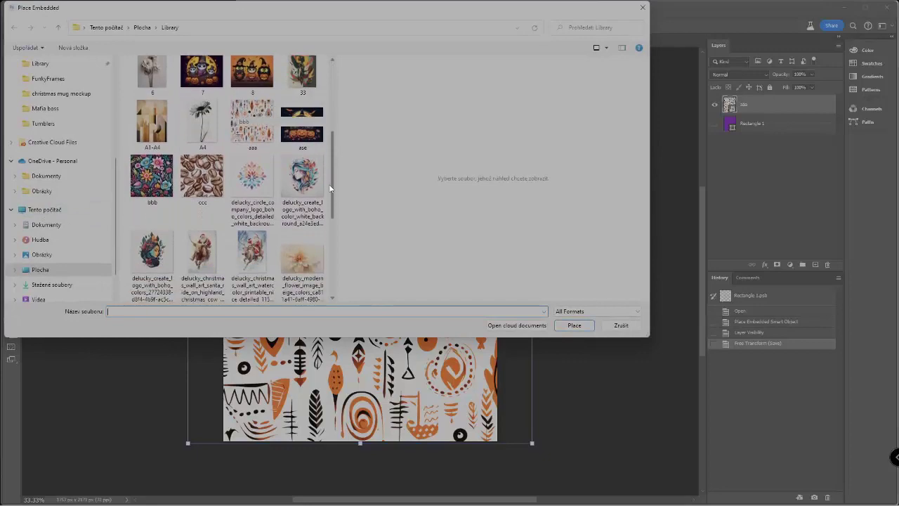
{"action": "double_click", "coordinate": [307, 163]}
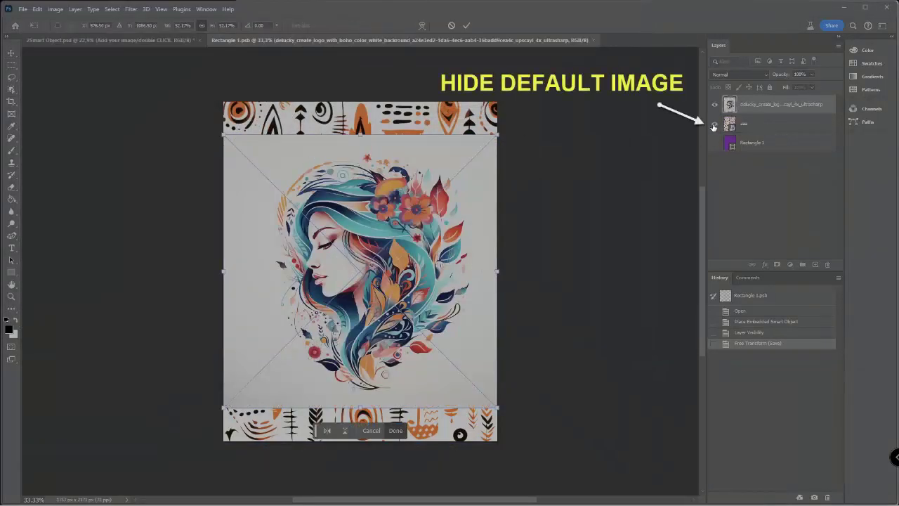
- Hide the aaa pattern and scale the floral portrait to fill the canvas, nudged slightly left
{"action": "left_click", "coordinate": [714, 125]}
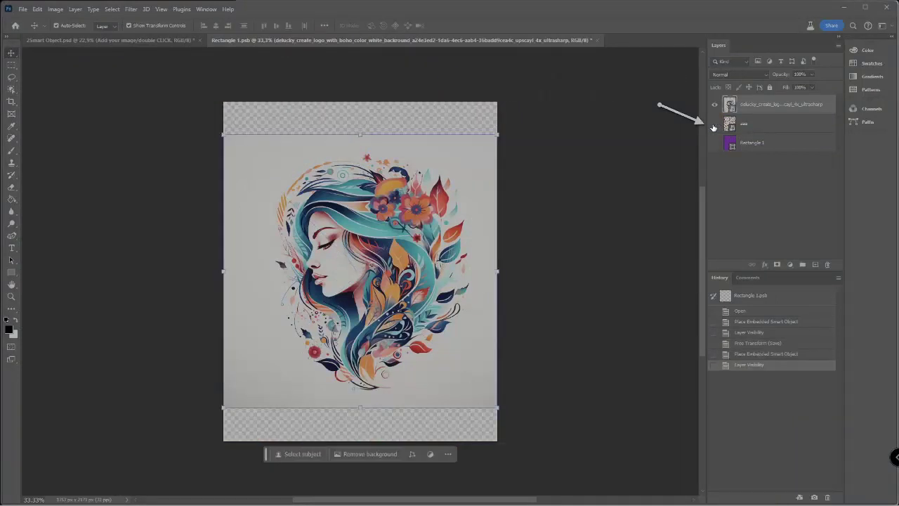
{"action": "left_click_drag", "start_coordinate": [223, 134], "coordinate": [189, 100]}
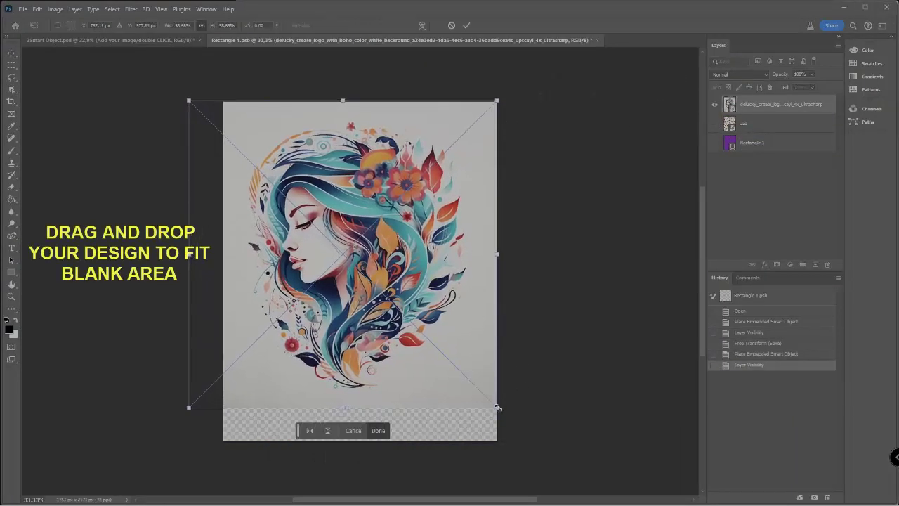
{"action": "left_click_drag", "start_coordinate": [497, 408], "coordinate": [536, 445]}
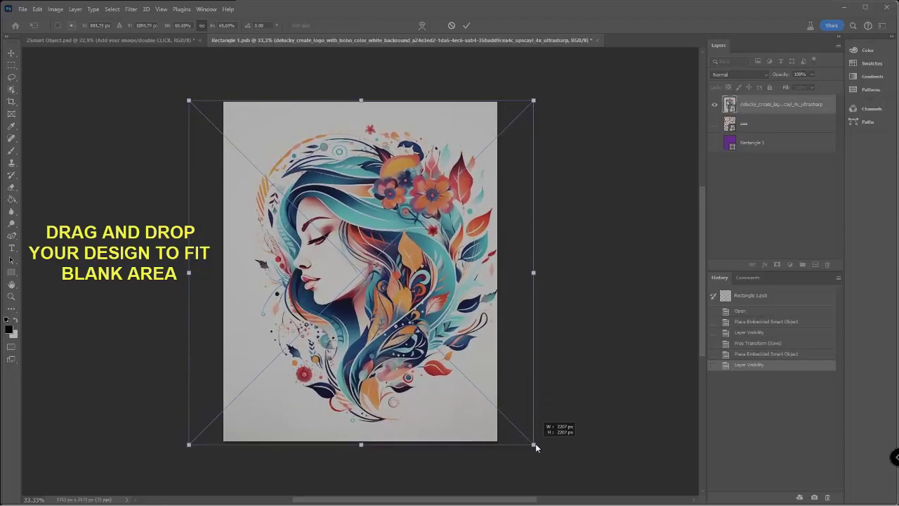
{"action": "left_click_drag", "start_coordinate": [477, 420], "coordinate": [463, 423]}
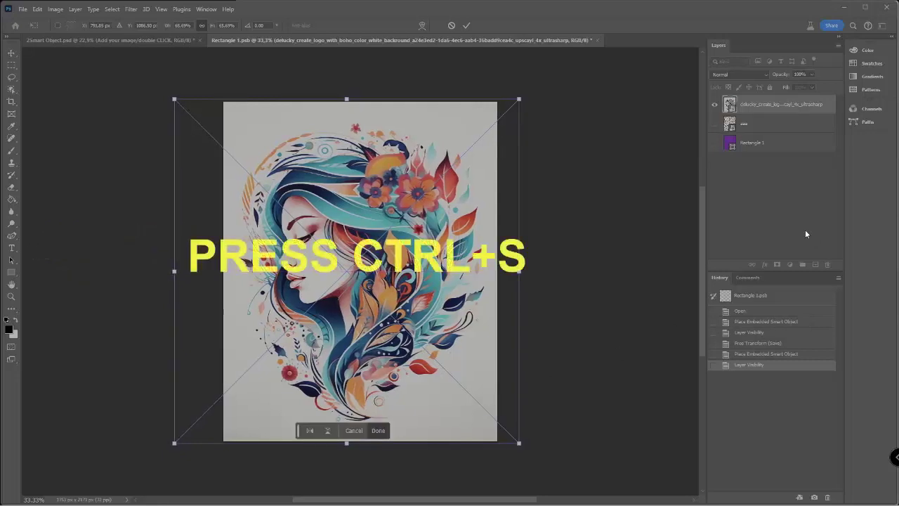
- Commit and save the portrait in Rectangle 1.psb, then return to the 2Smart Object.psd mockup
{"action": "key", "text": "ctrl+s"}
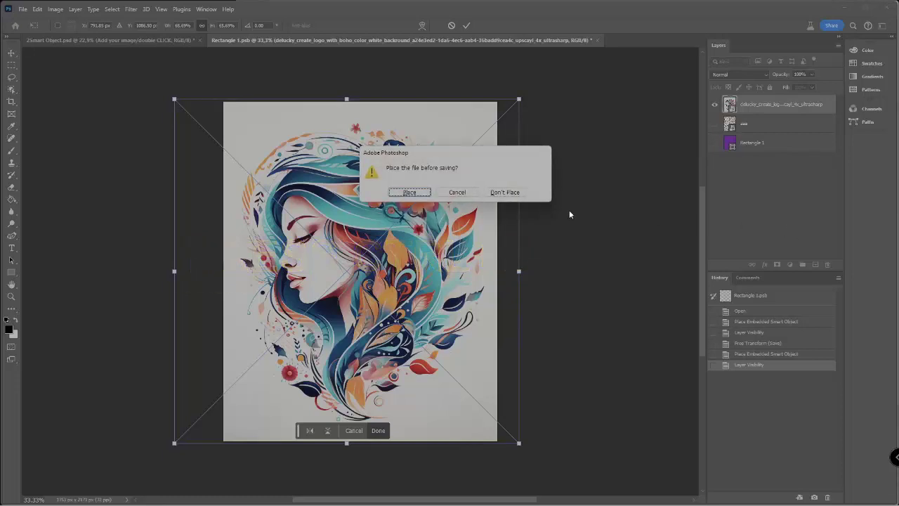
{"action": "left_click", "coordinate": [401, 193]}
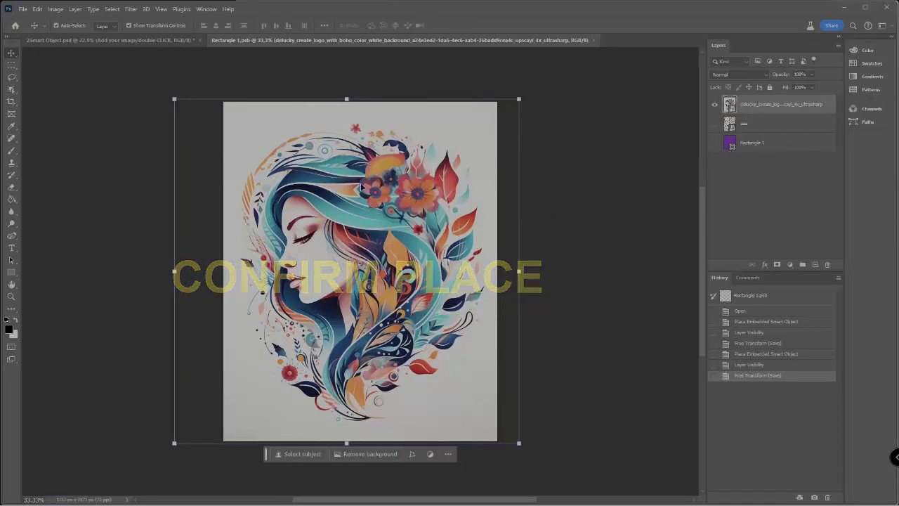
{"action": "left_click", "coordinate": [109, 41]}
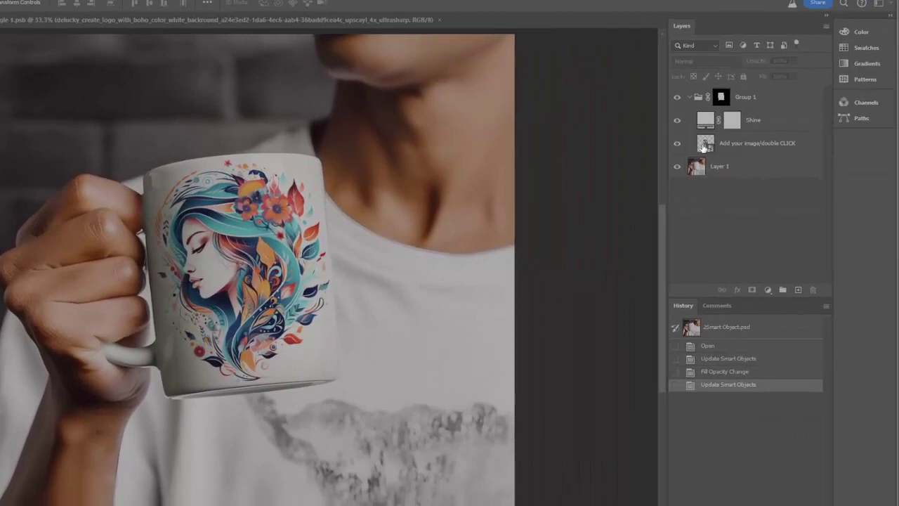
{"action": "left_click", "coordinate": [703, 144]}
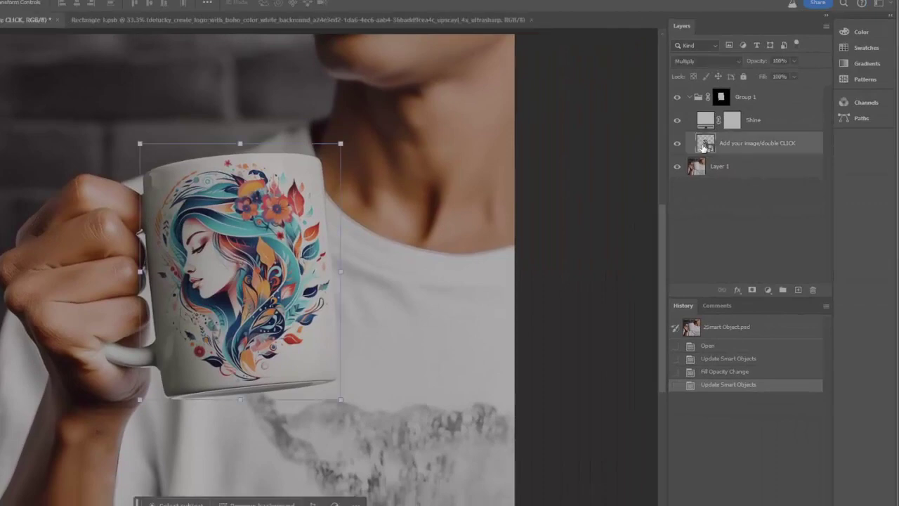
{"action": "left_click", "coordinate": [741, 63]}
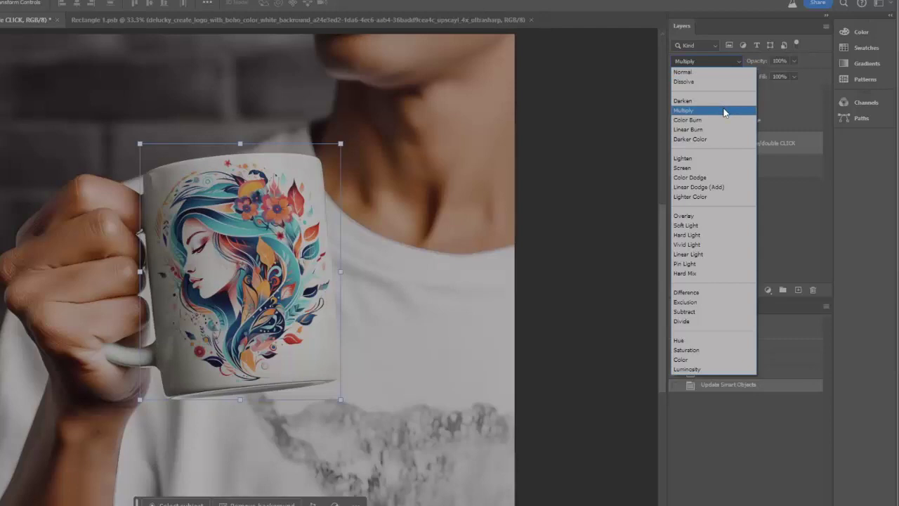
{"action": "key", "text": "Escape"}
{"action": "left_click", "coordinate": [734, 203]}
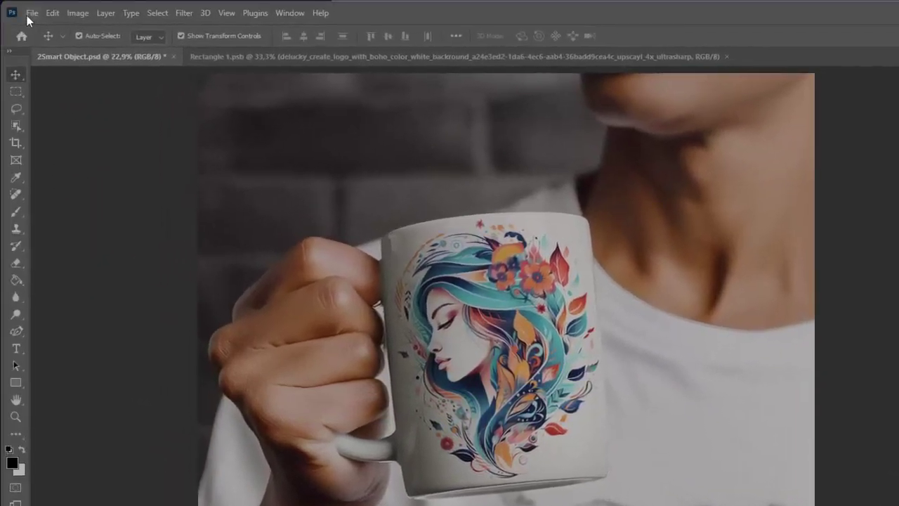
- Set up Export As for the mockup as PNG at 100% scale (4096 × 4096 px)
{"action": "left_click", "coordinate": [30, 13]}
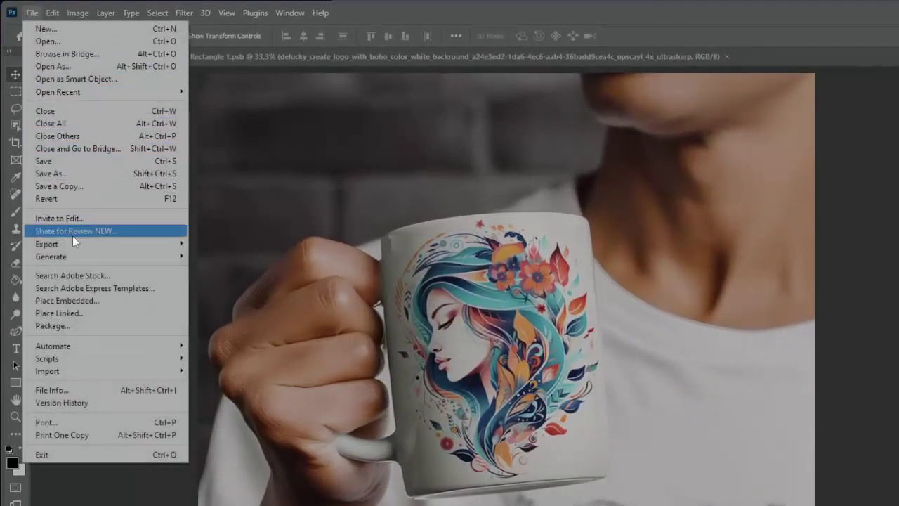
{"action": "mouse_move", "coordinate": [47, 244]}
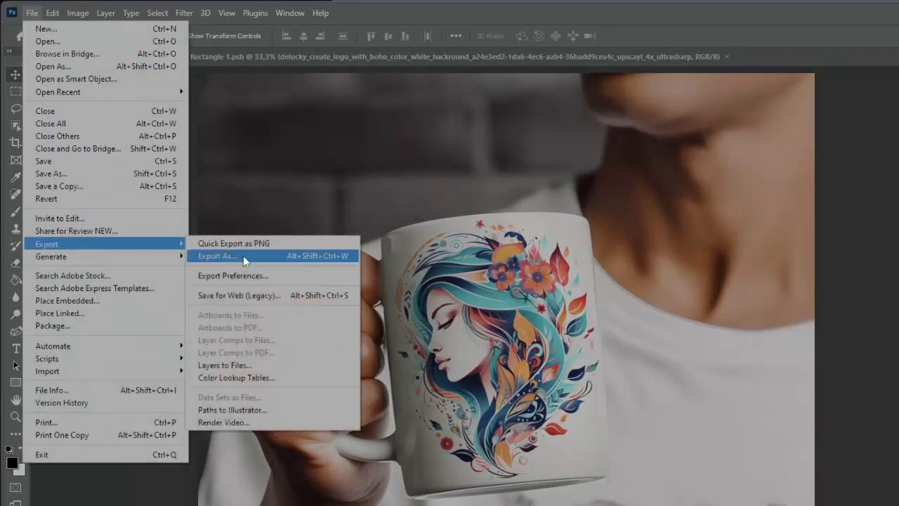
{"action": "left_click", "coordinate": [243, 256]}
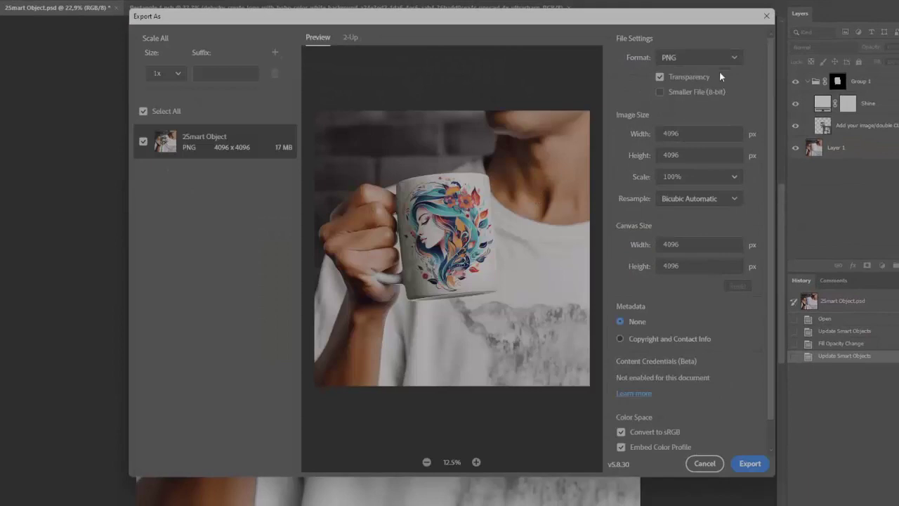
{"action": "left_click", "coordinate": [740, 59]}
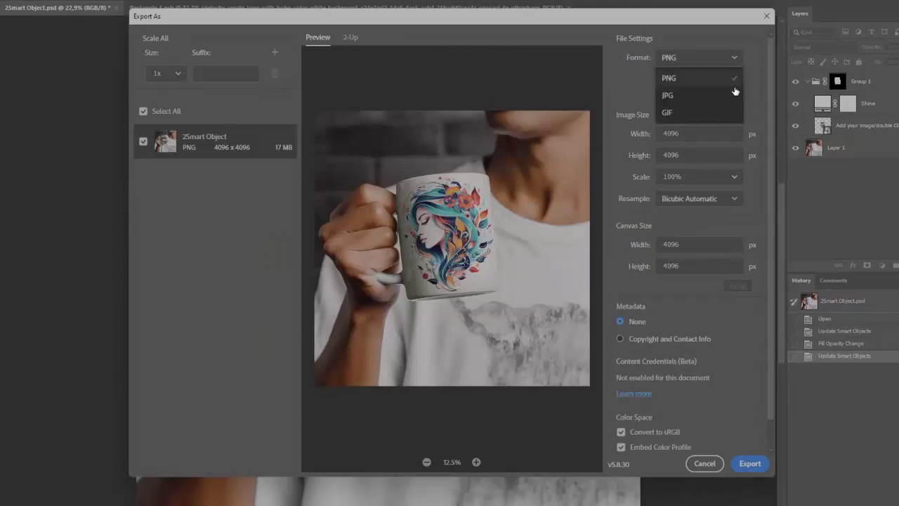
{"action": "left_click", "coordinate": [759, 111]}
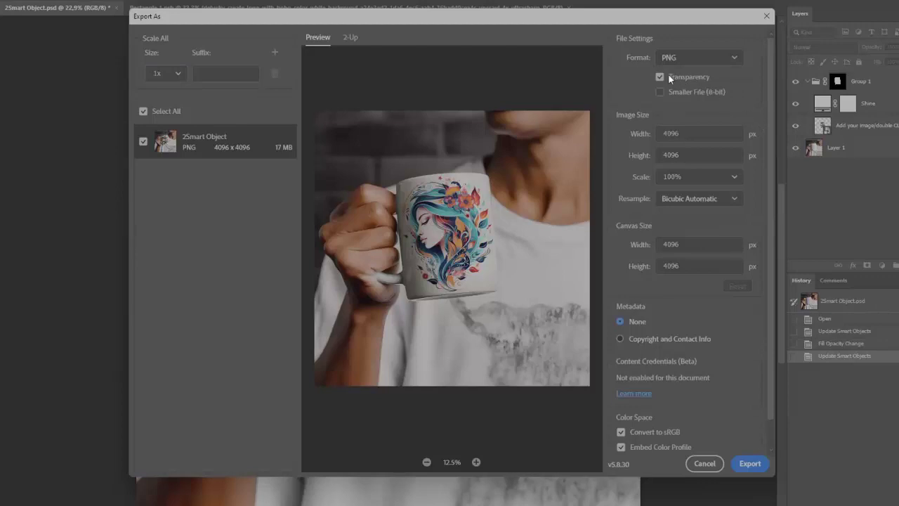
{"action": "left_click", "coordinate": [735, 182]}
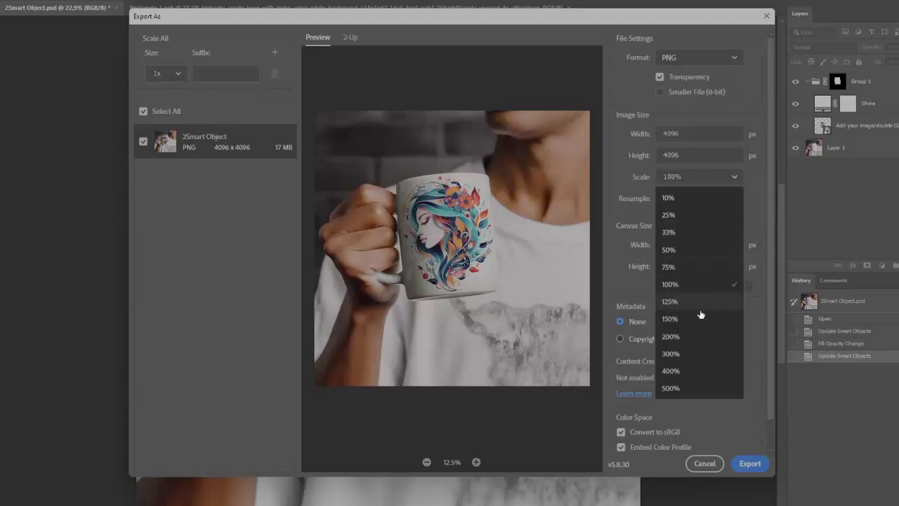
{"action": "left_click", "coordinate": [631, 292]}
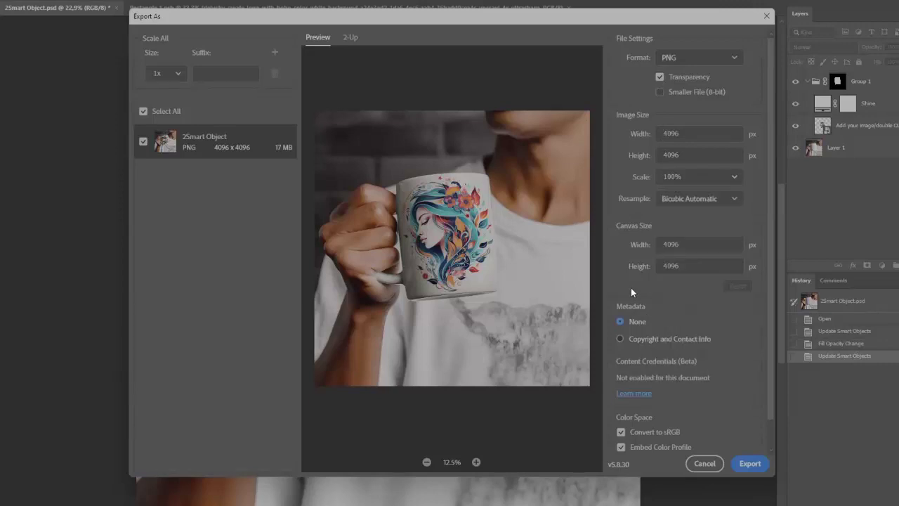